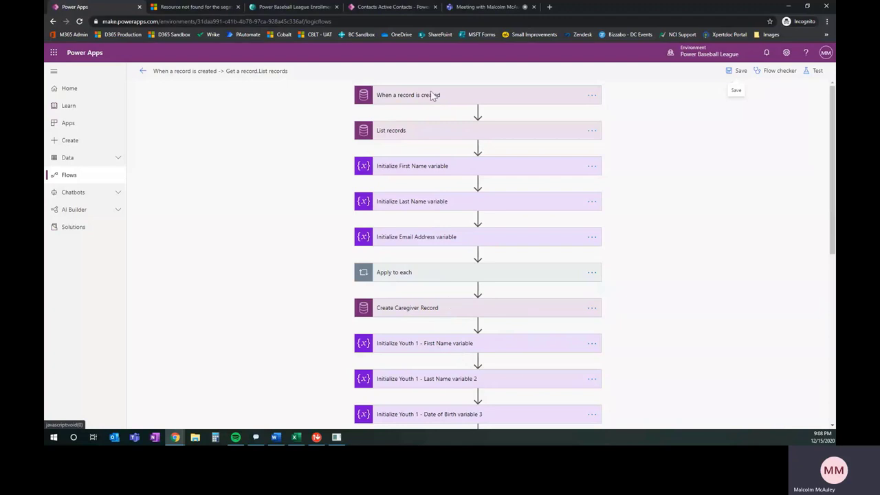
Look over the submitted Customer Voice enrollment answers, then go back to the Power Apps flow editor.
click(311, 7)
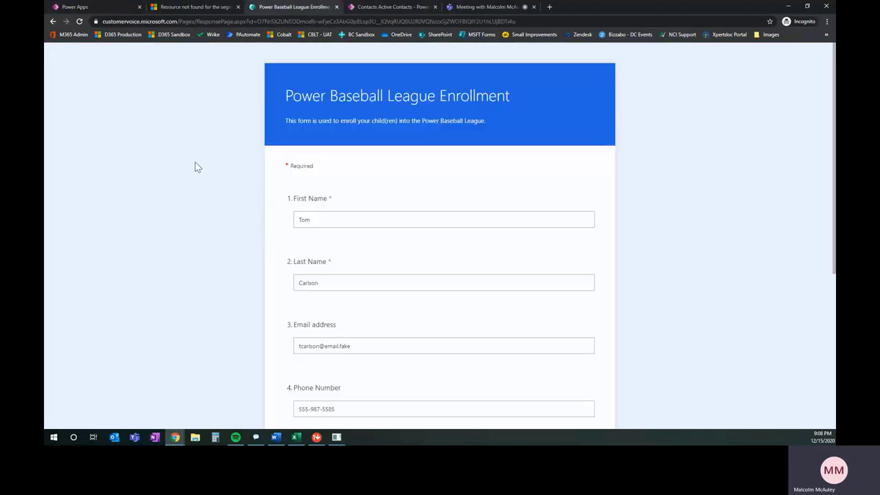
click(84, 9)
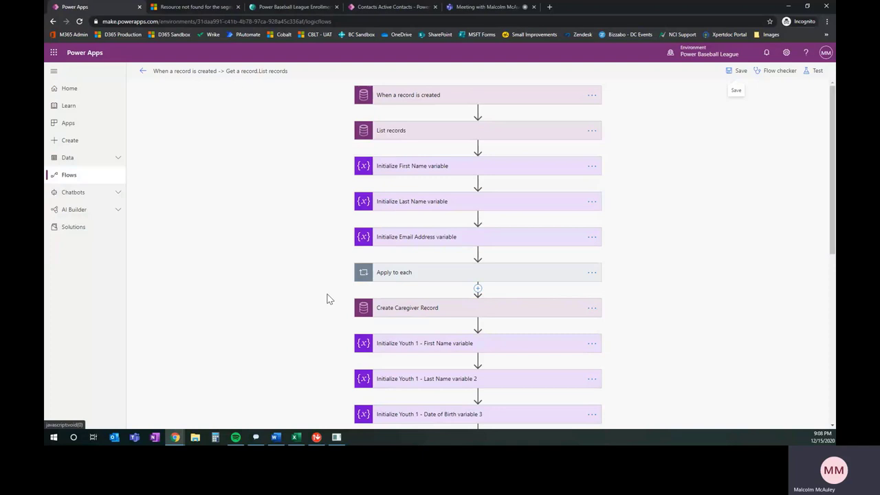
Expand the Check if Youth 1 - First Name condition inside the Apply to each 3 loop.
scroll(330, 294, down, 1)
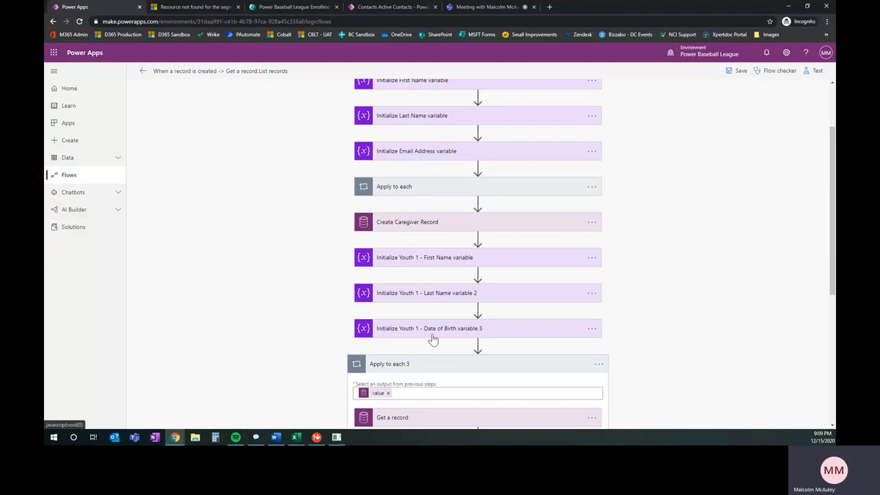
scroll(334, 327, down, 1)
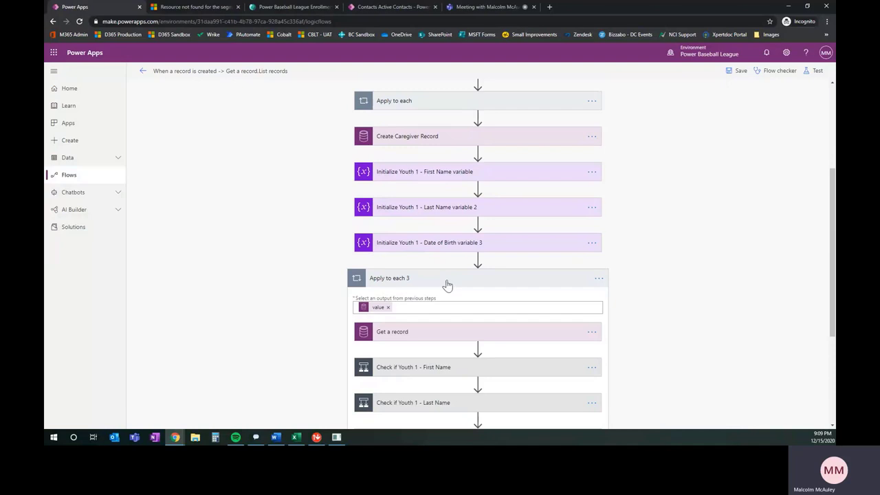
scroll(317, 320, down, 1)
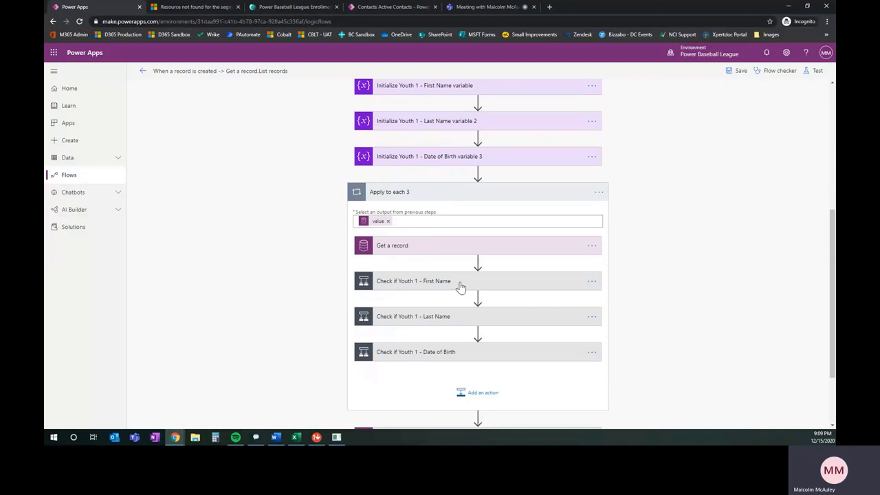
click(475, 284)
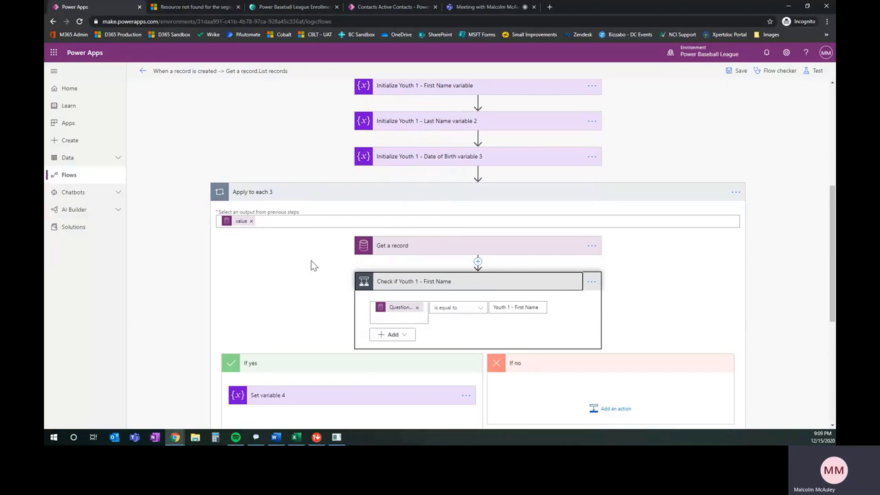
Expand the first Apply to each loop and its List records step reading survey question responses.
scroll(311, 265, up, 4)
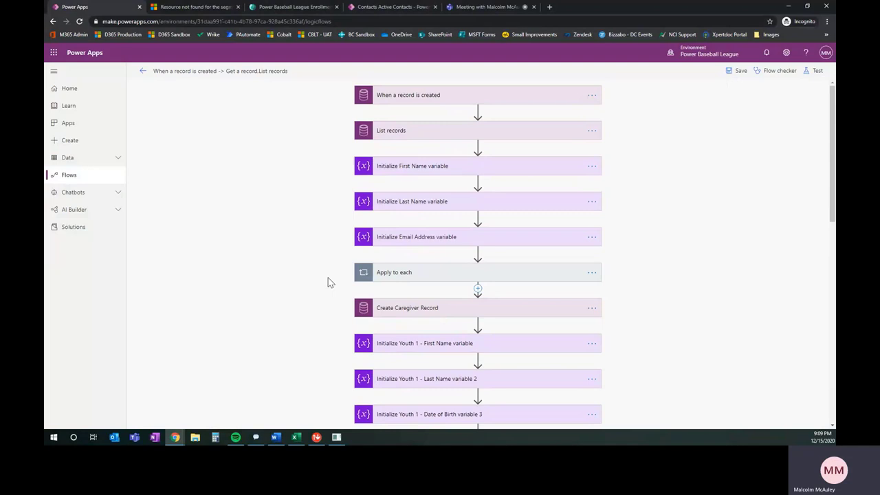
click(438, 275)
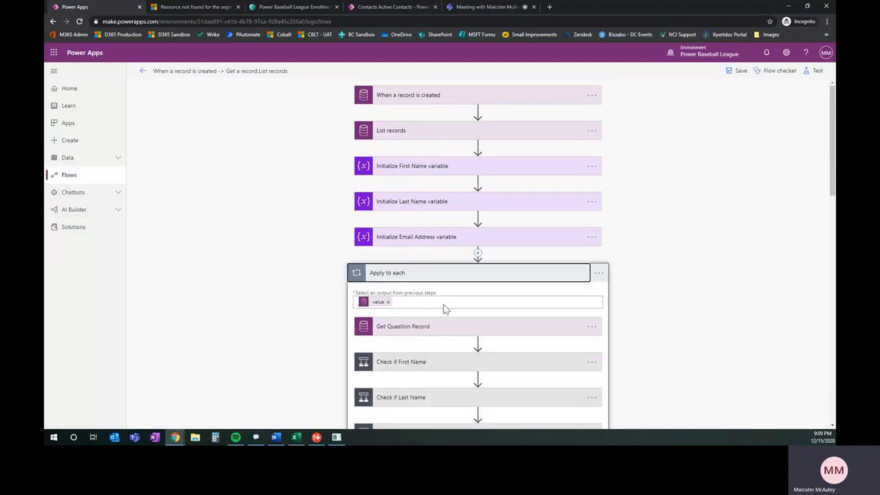
click(431, 133)
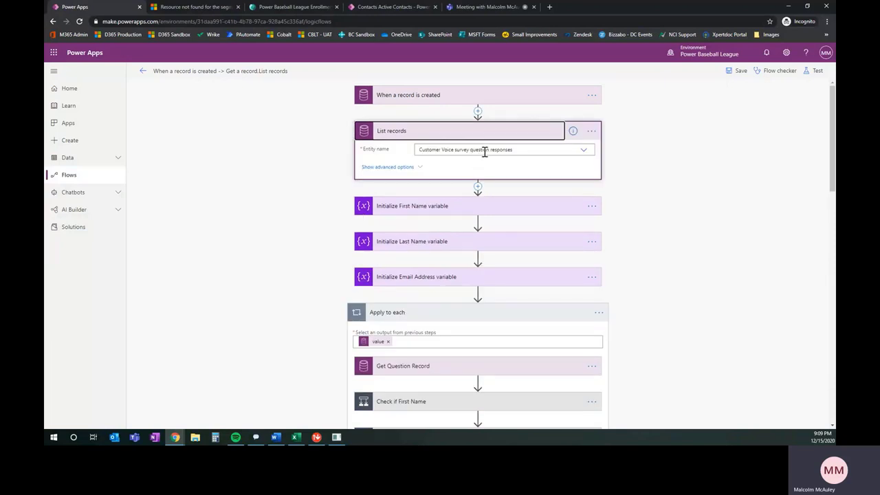
scroll(306, 263, down, 15)
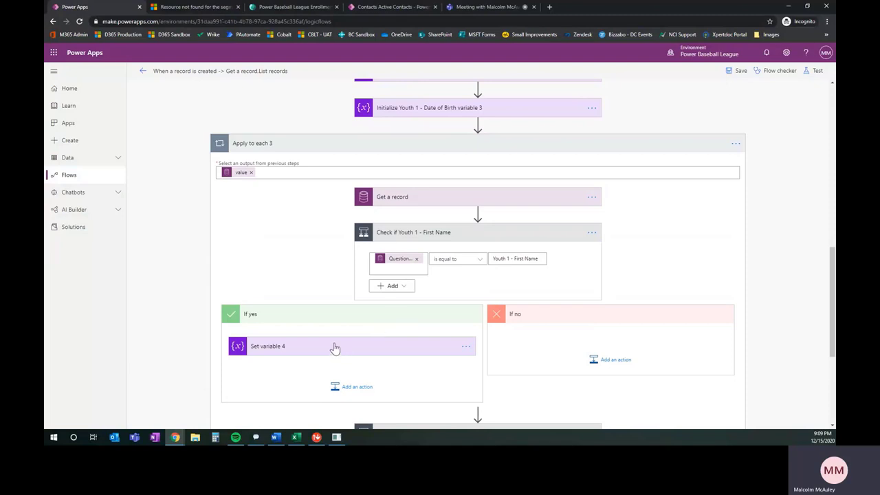
Confirm Set variable 4 stores the Response as Child First Name, then collapse it.
scroll(334, 348, up, 2)
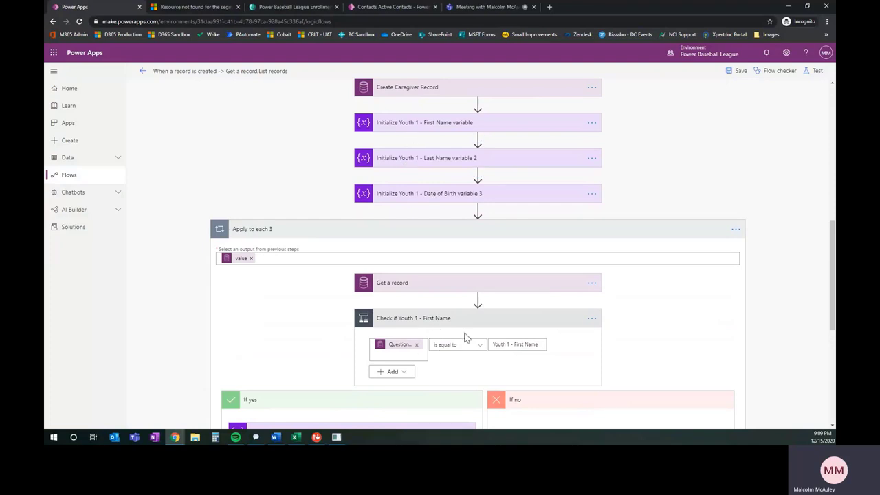
scroll(394, 355, down, 2)
click(296, 351)
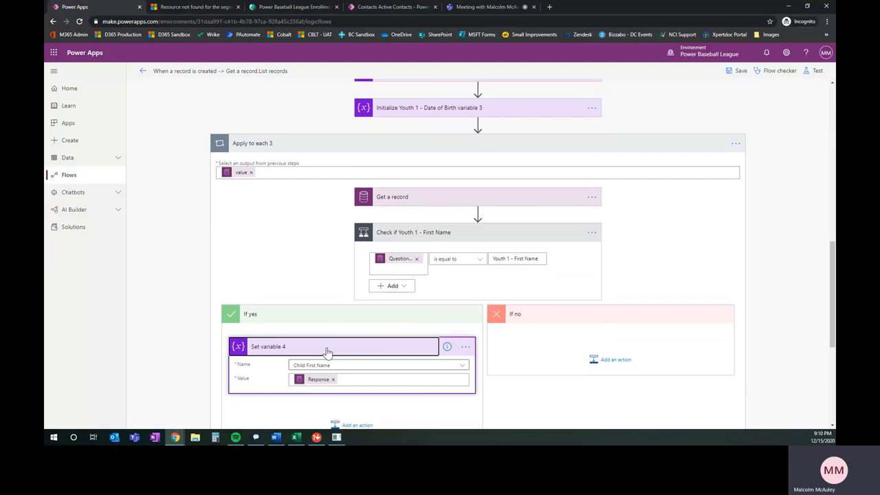
click(328, 352)
drag(408, 337, 496, 231)
Collapse Apply to each 3 so Get Primary Caregiver Record and Create Youth Record follow it.
scroll(377, 317, down, 2)
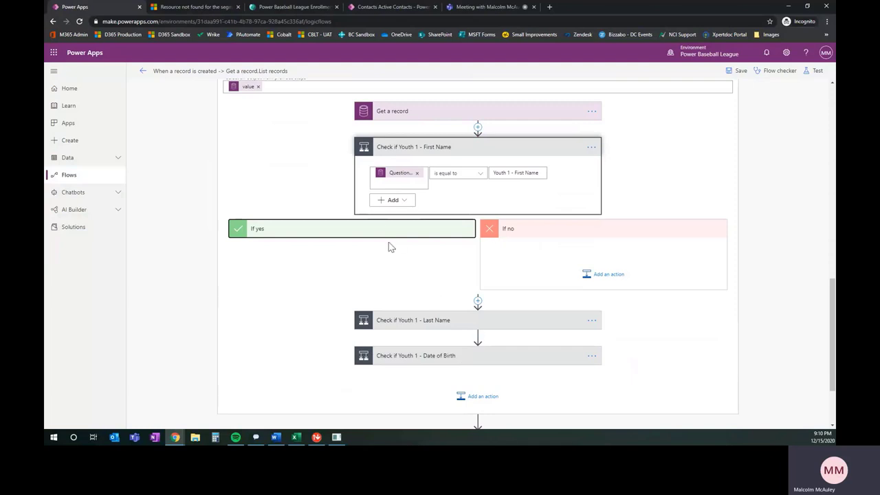
scroll(390, 259, down, 3)
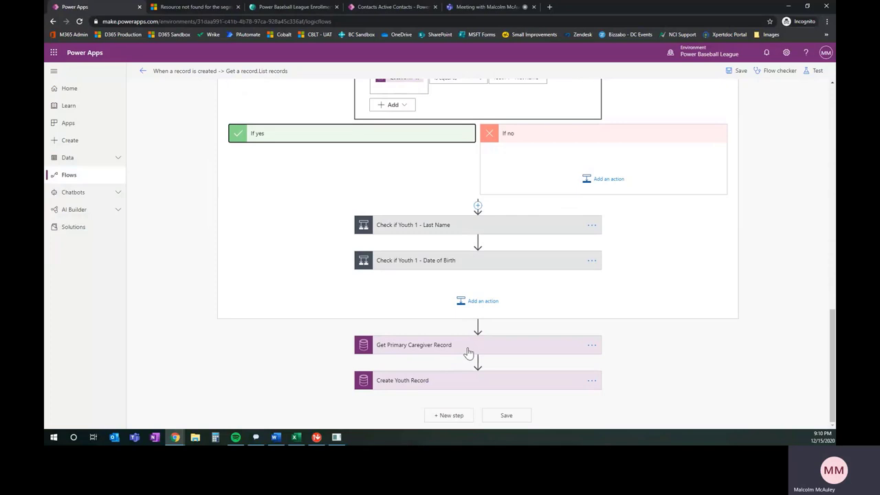
scroll(249, 322, up, 8)
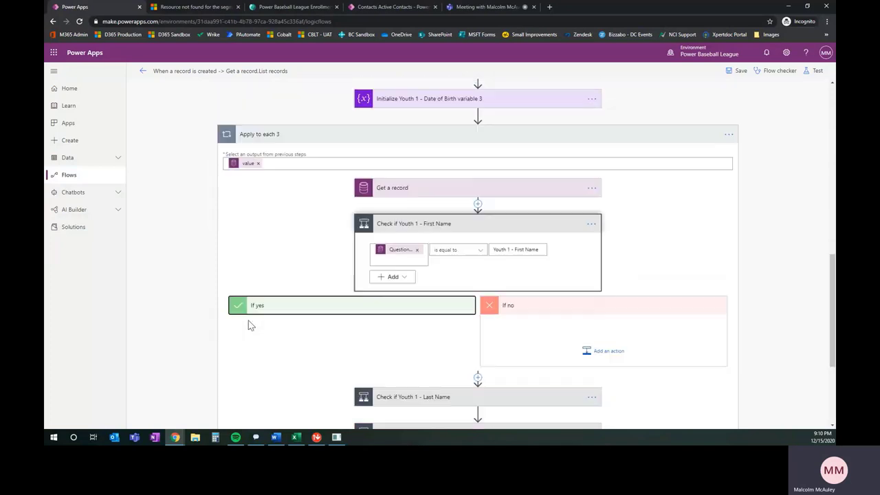
click(329, 220)
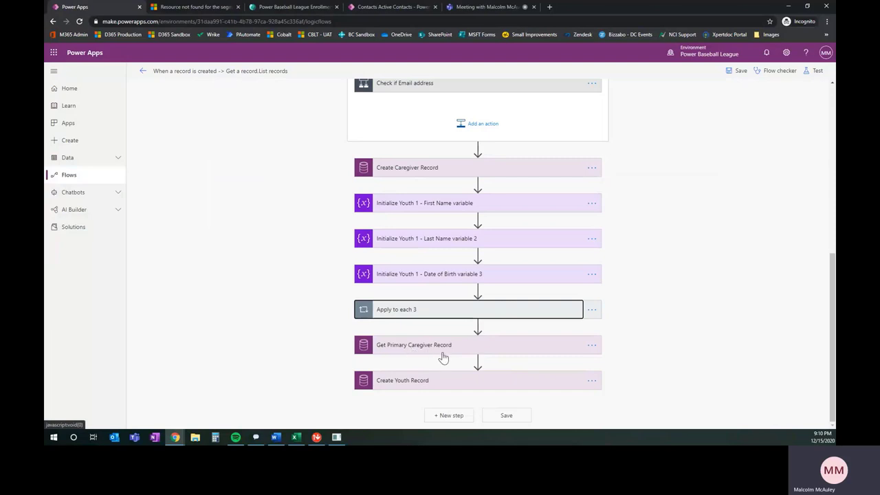
click(492, 353)
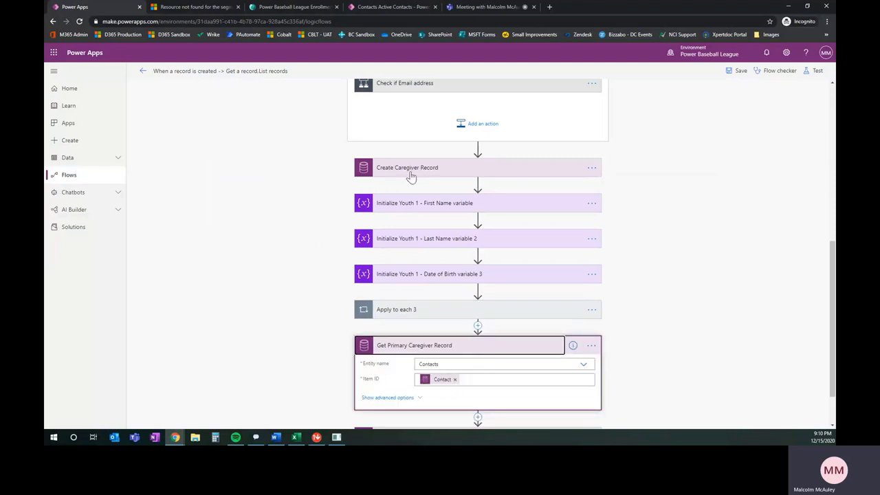
click(504, 351)
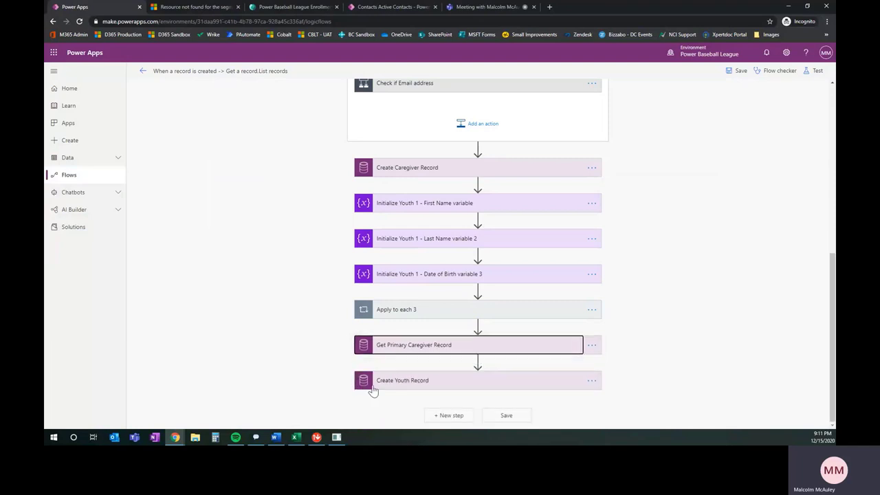
click(454, 387)
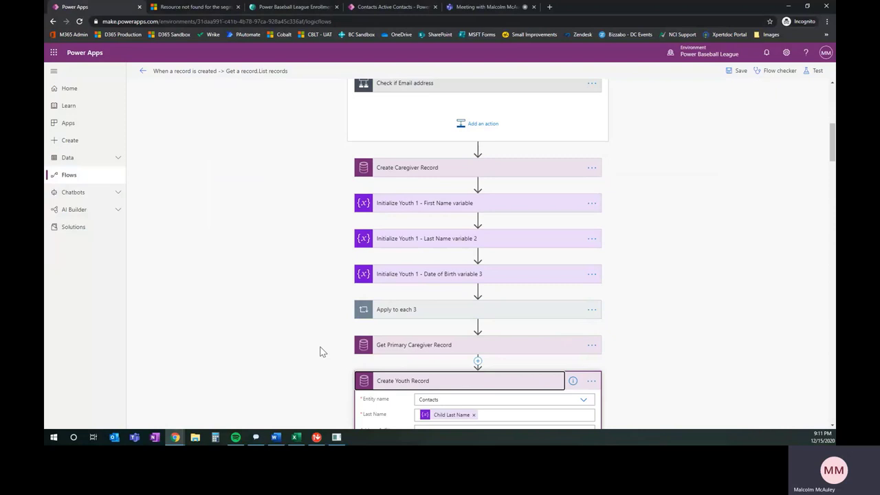
scroll(317, 350, down, 2)
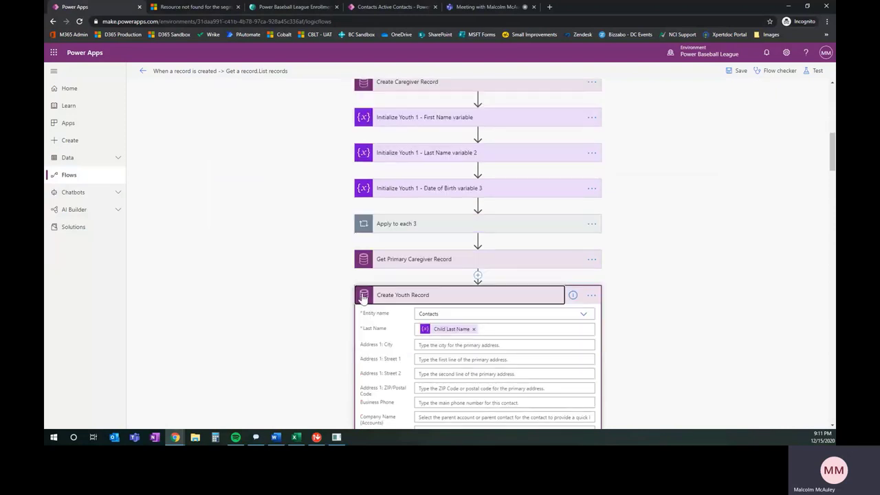
scroll(444, 324, down, 2)
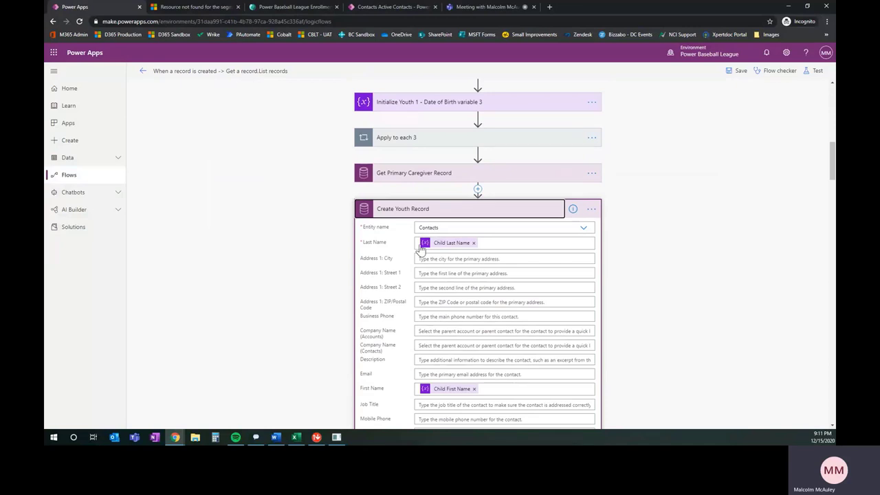
scroll(320, 186, up, 2)
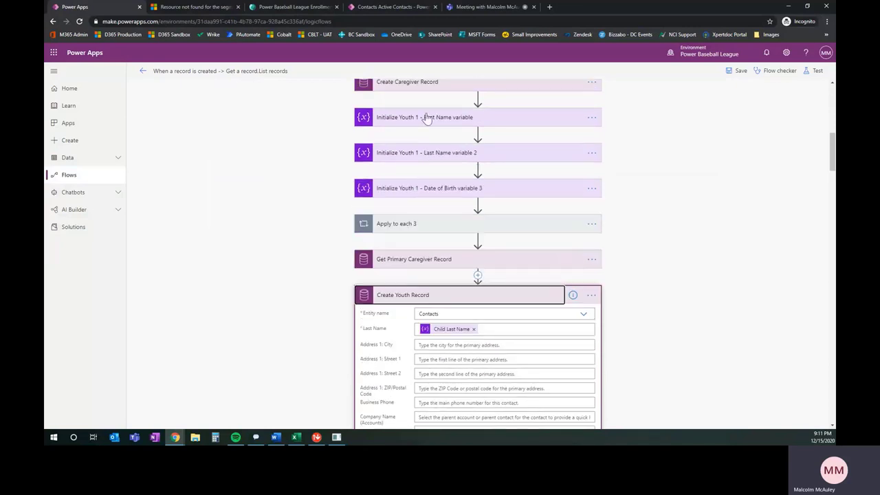
scroll(385, 358, down, 2)
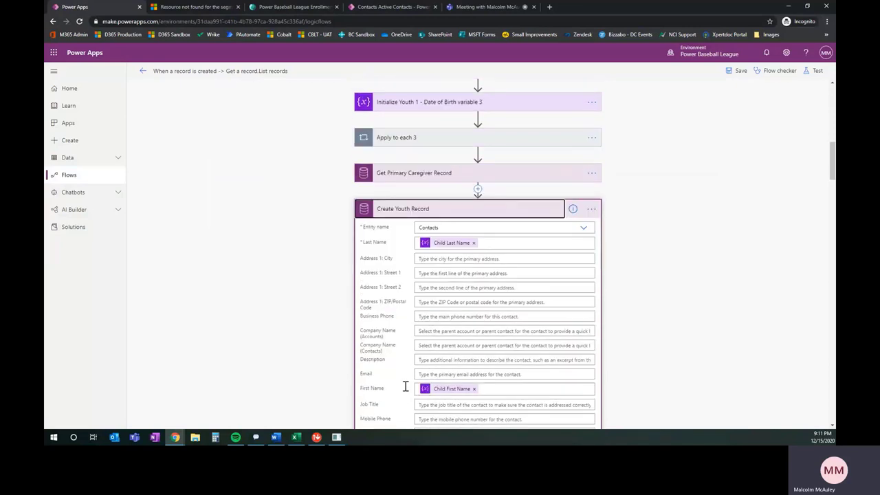
scroll(337, 350, down, 10)
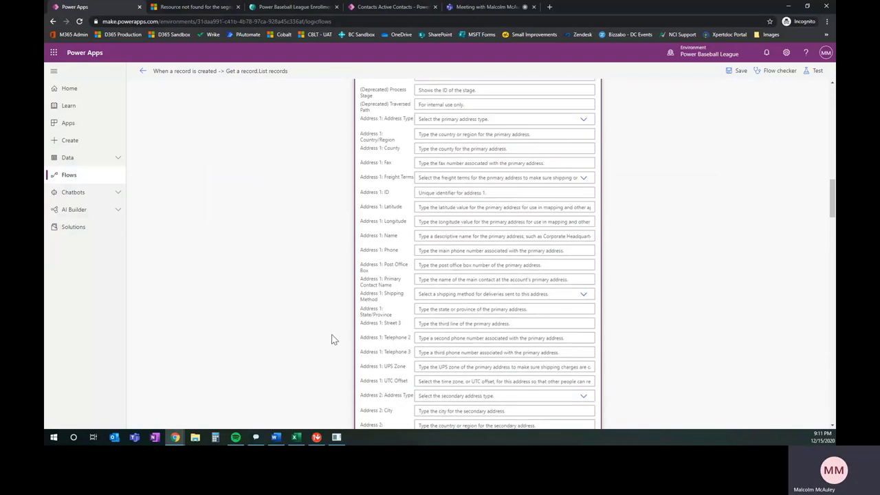
scroll(337, 334, down, 10)
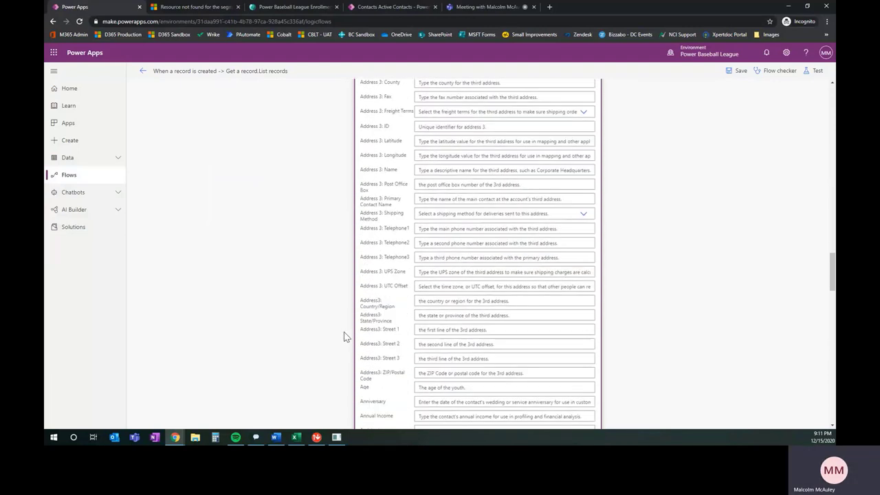
scroll(344, 336, down, 5)
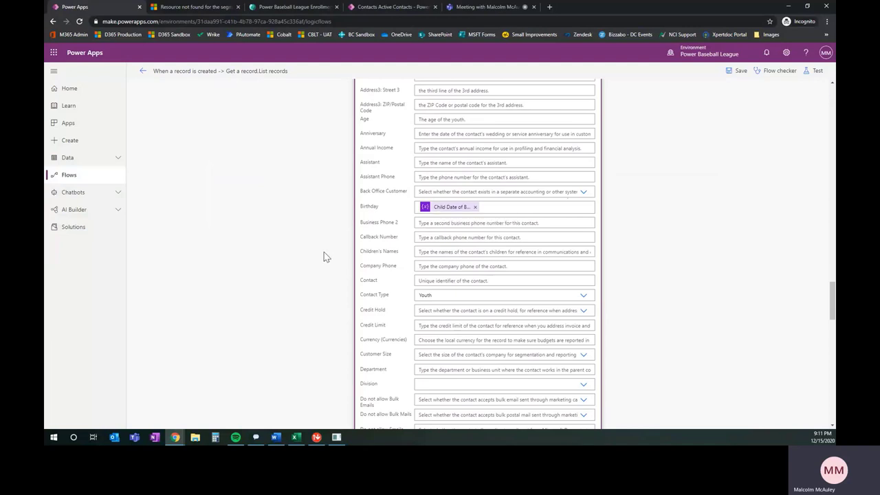
scroll(330, 256, down, 3)
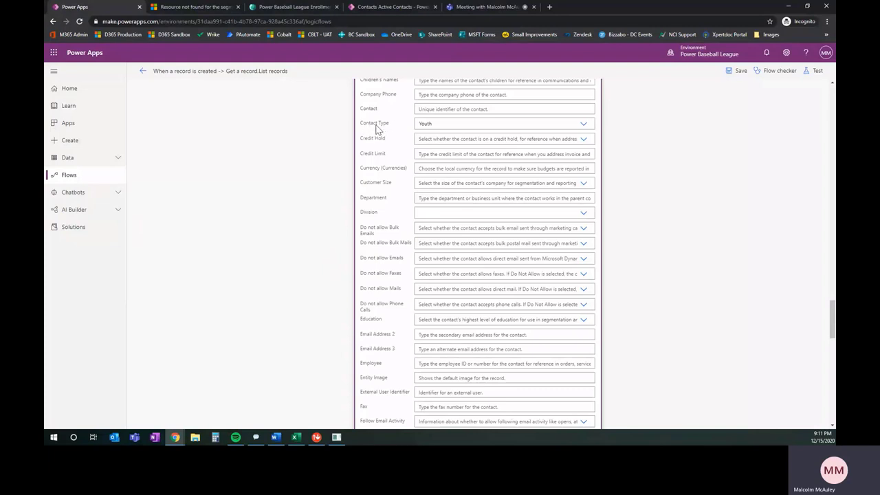
scroll(368, 321, down, 10)
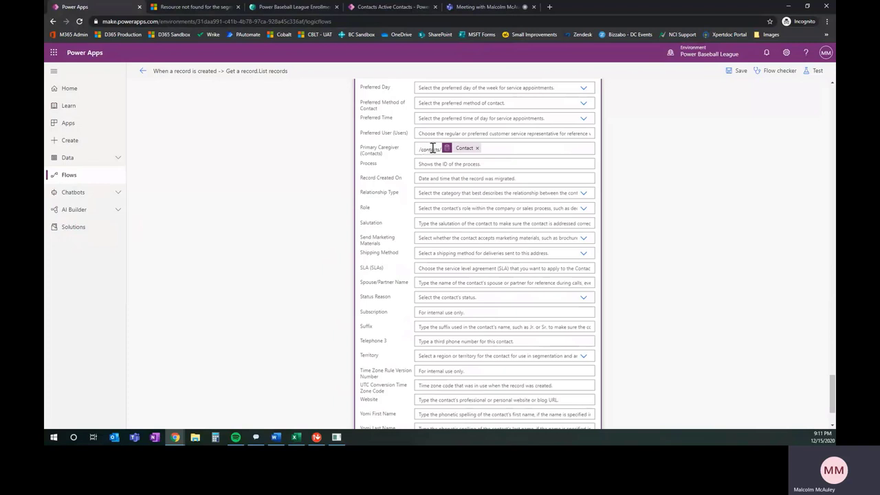
Read the blog's 'Resource not found for the segment' fix using the /quotes/(Record's Id/GUID) format.
click(191, 9)
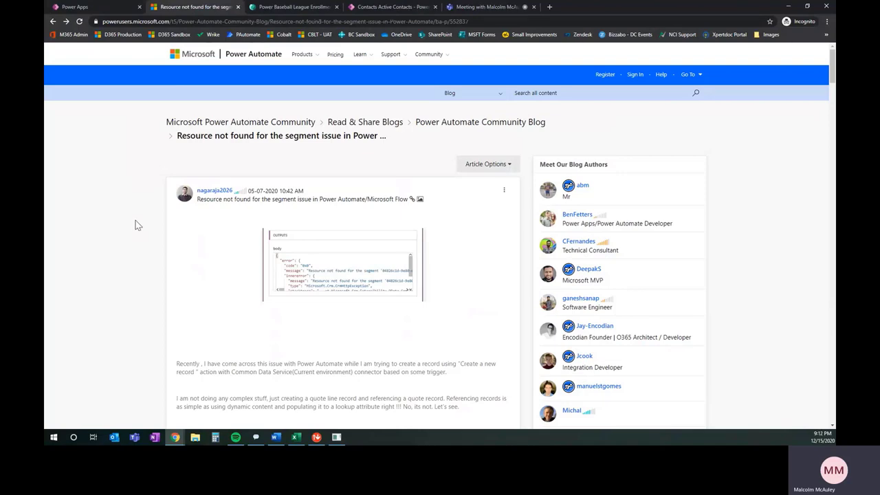
scroll(137, 225, down, 15)
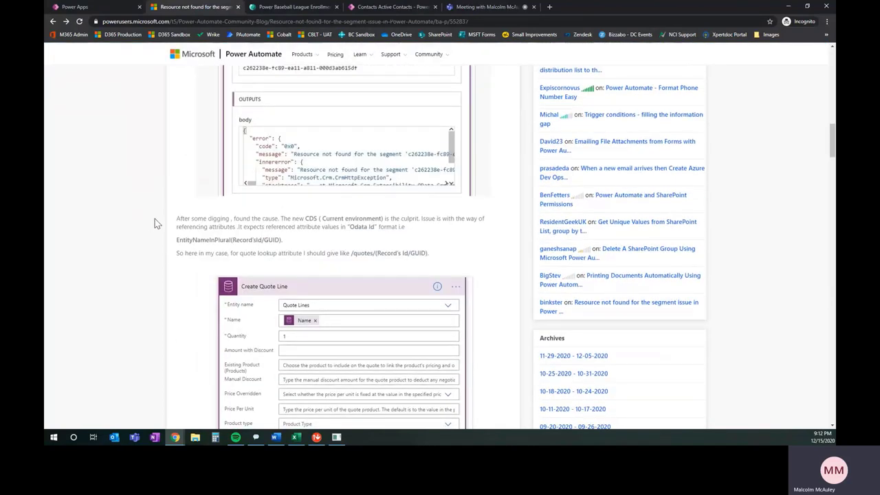
scroll(154, 219, down, 1)
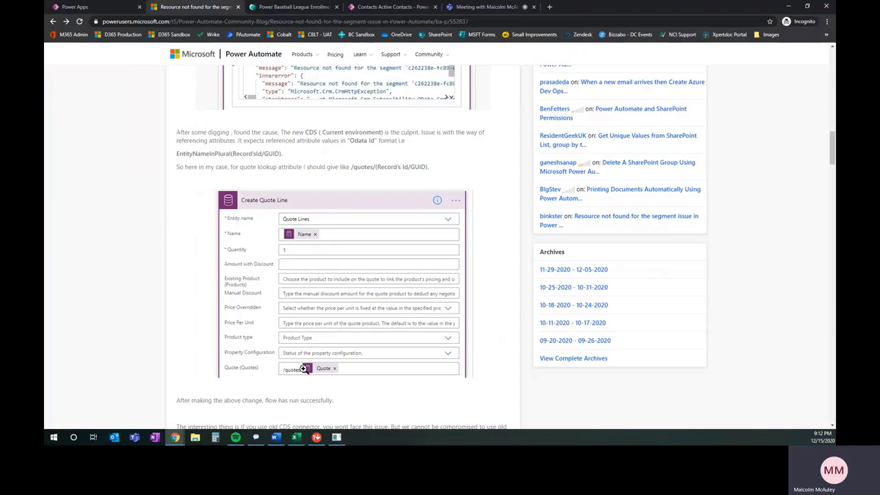
Check the /contacts/ prefix in the flow's Primary Caregiver lookup value.
click(108, 9)
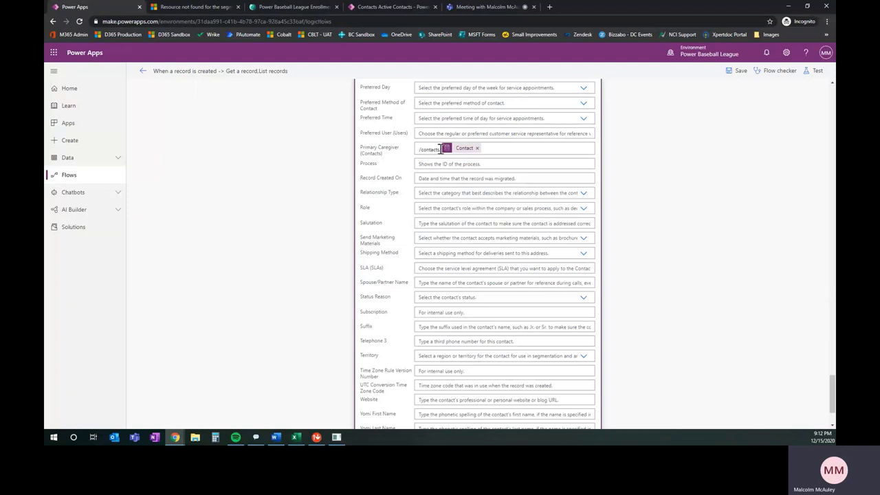
mouse_move(464, 154)
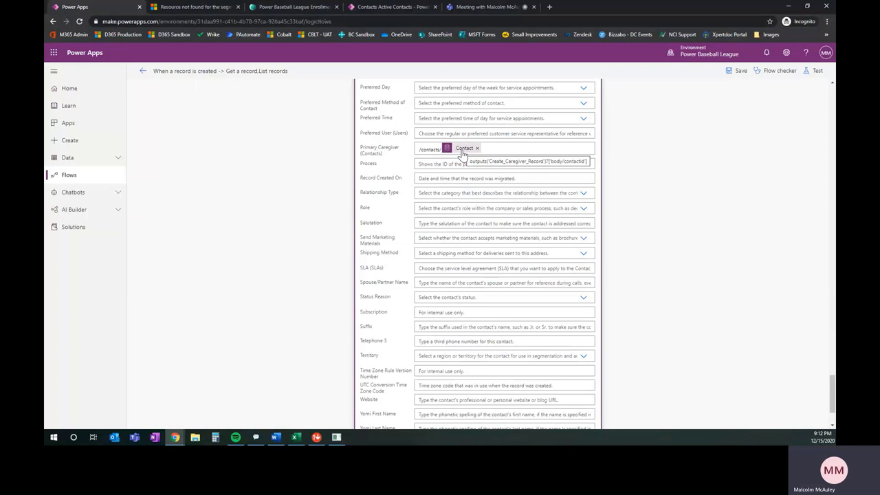
double_click(427, 149)
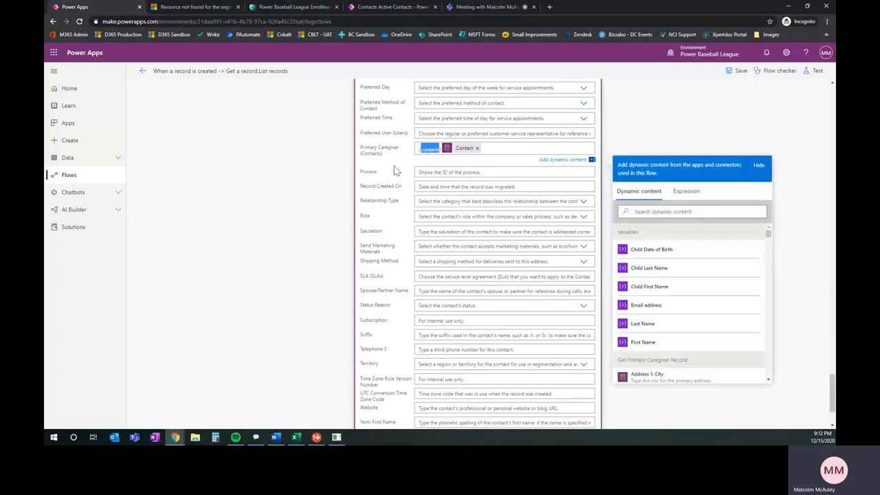
click(337, 158)
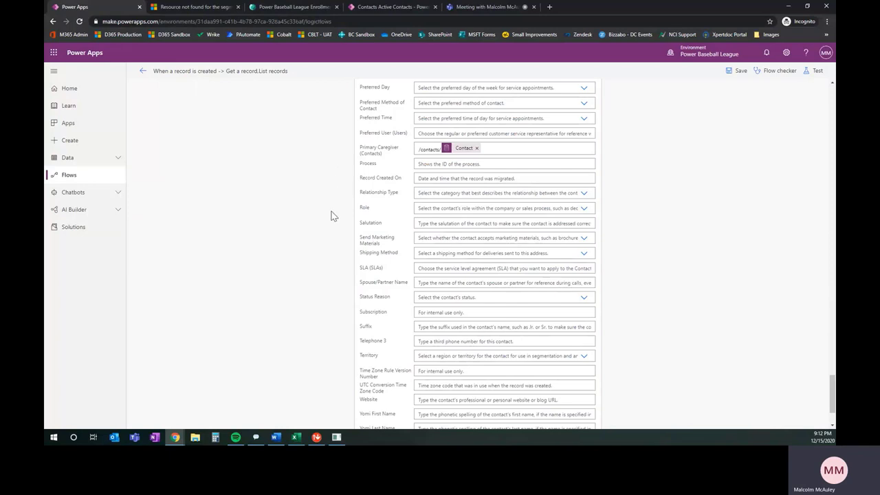
Save the flow and return to the Cloud flows list.
scroll(333, 216, up, 20)
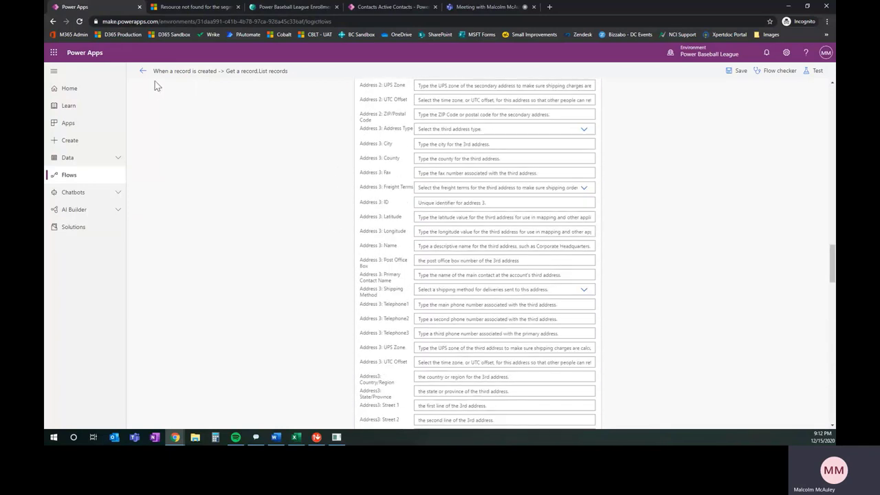
click(733, 71)
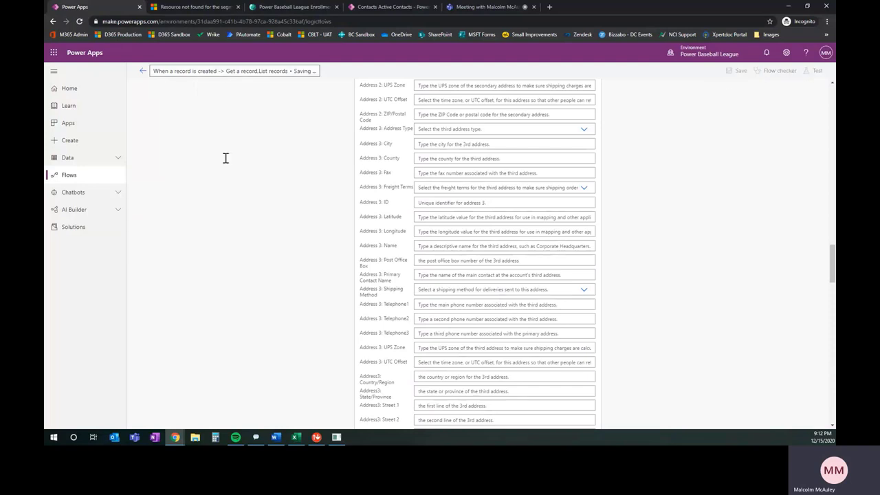
click(142, 72)
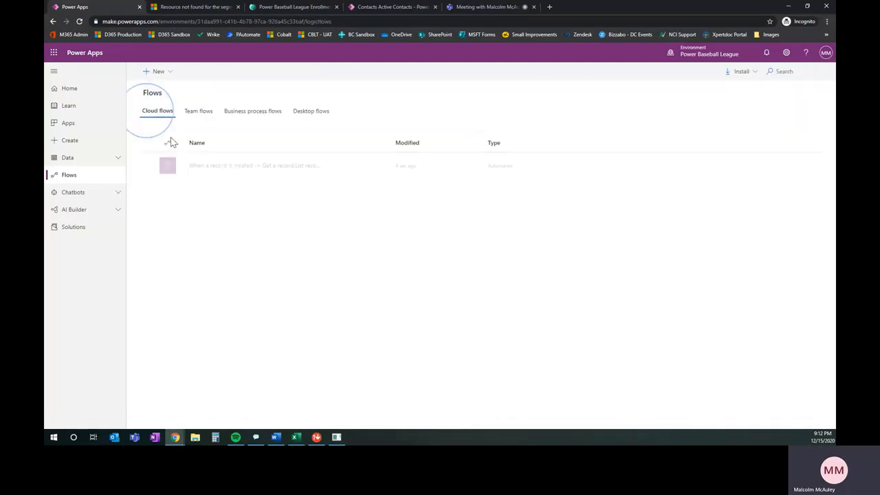
Continue the enrollment form on to the Youth 1 page.
click(279, 7)
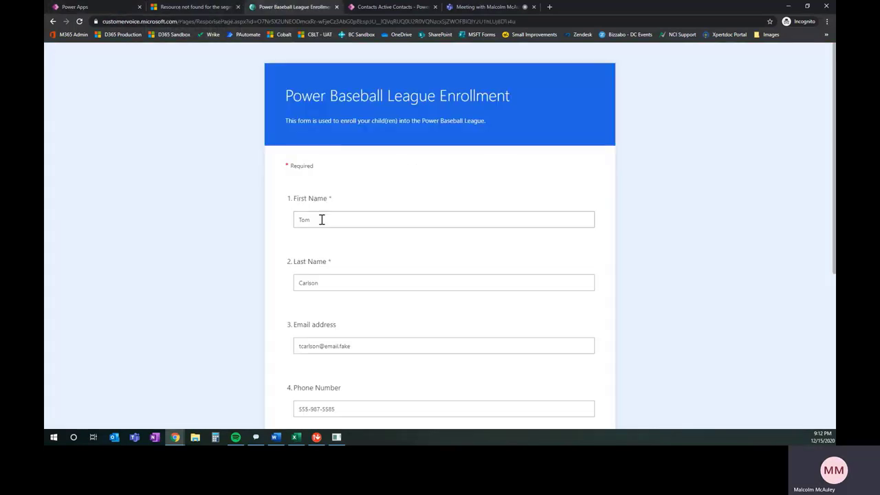
scroll(213, 260, down, 2)
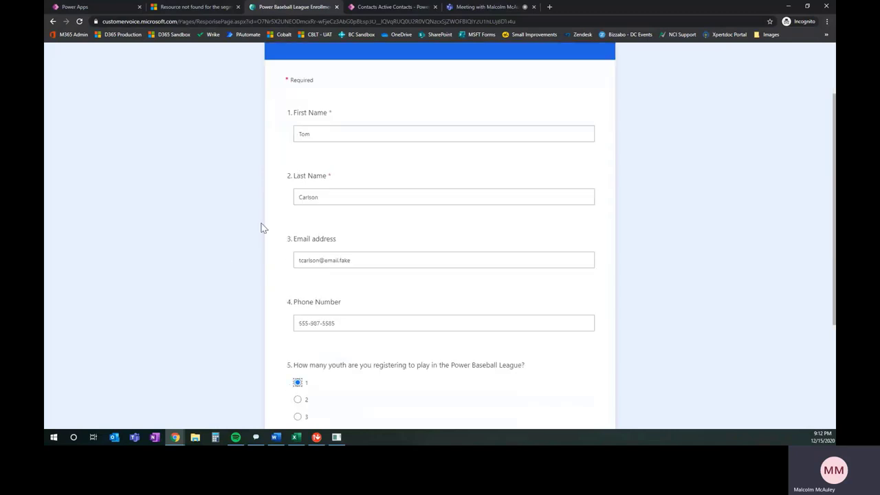
scroll(275, 334, down, 2)
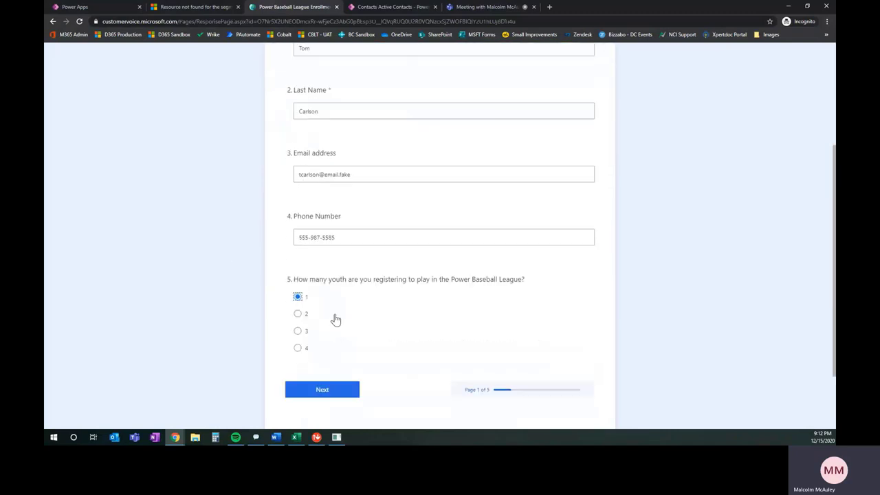
click(337, 389)
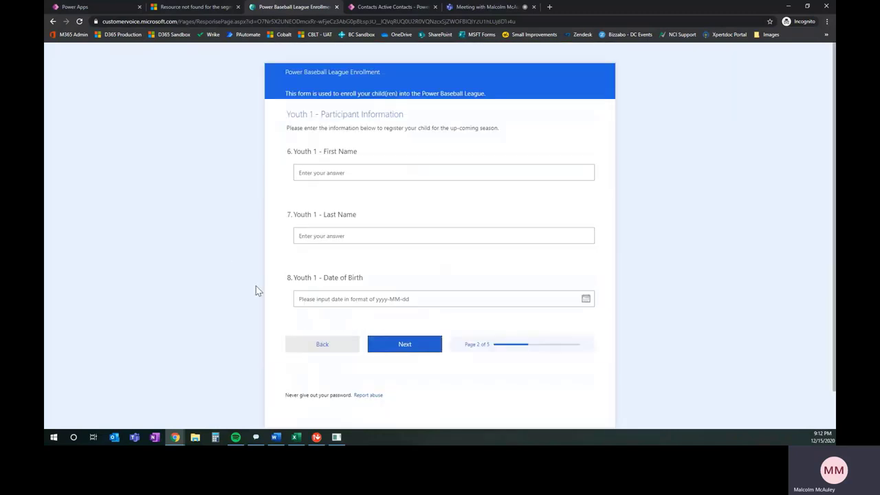
Enter Youth 1's first and last name and type 14-Sep-2008 as the date of birth.
click(324, 173)
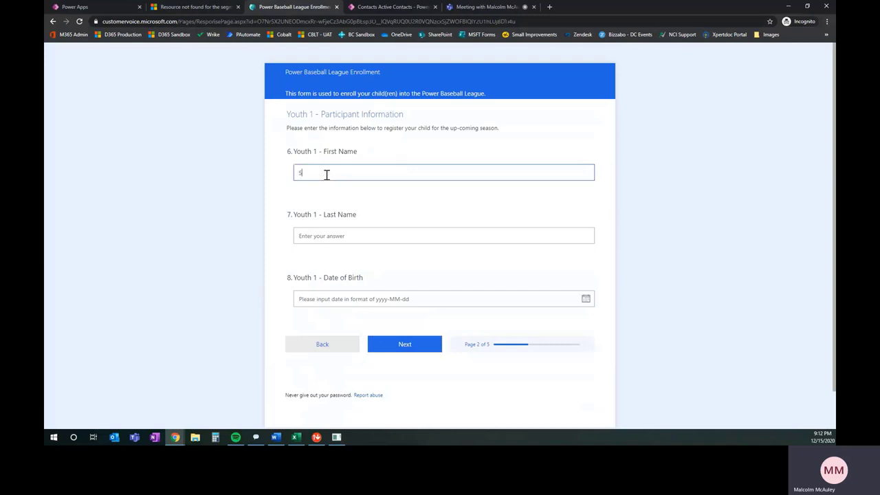
key(Tab)
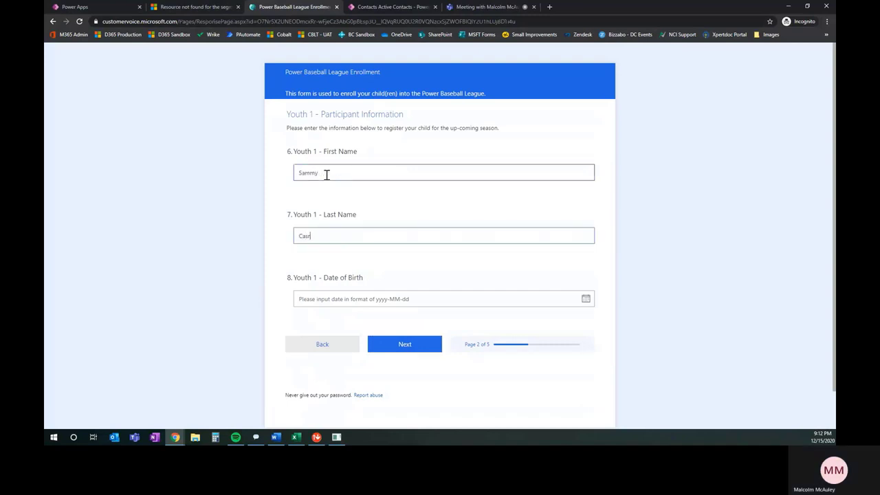
key(Tab)
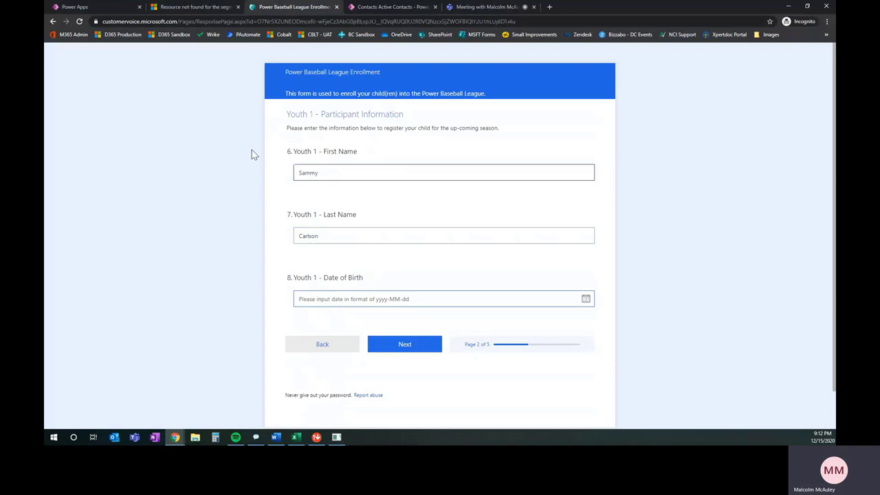
text(14-Sep-2)
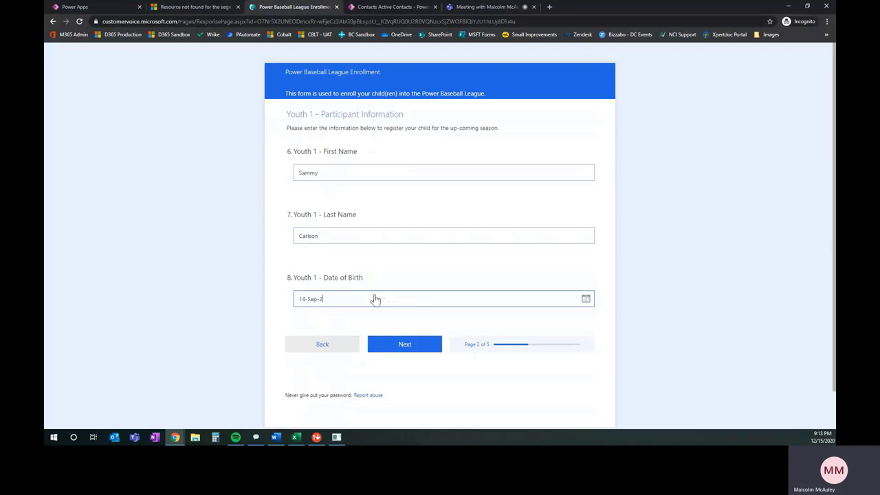
text(008)
click(408, 324)
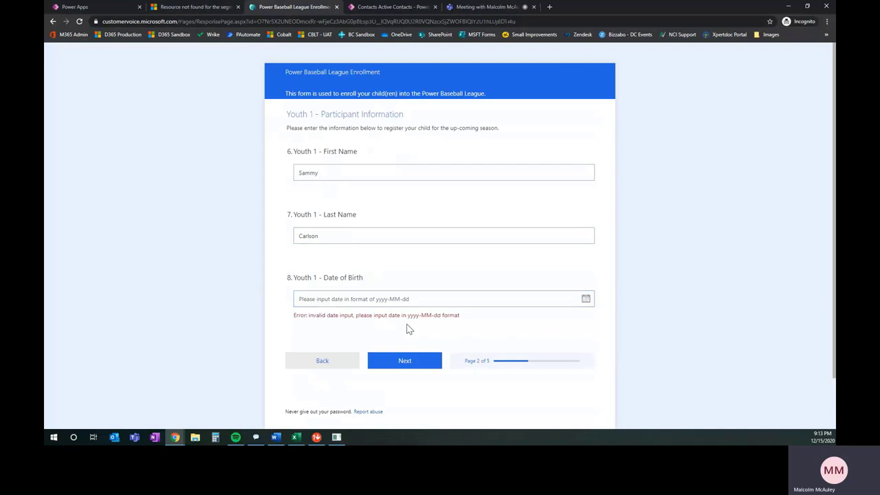
Pick 14 September 2008 in the date-of-birth calendar and submit the form.
click(451, 296)
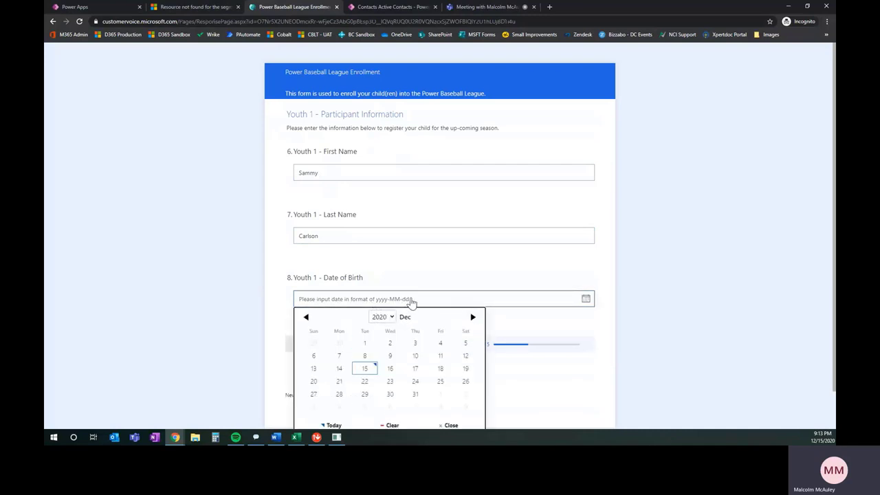
click(387, 315)
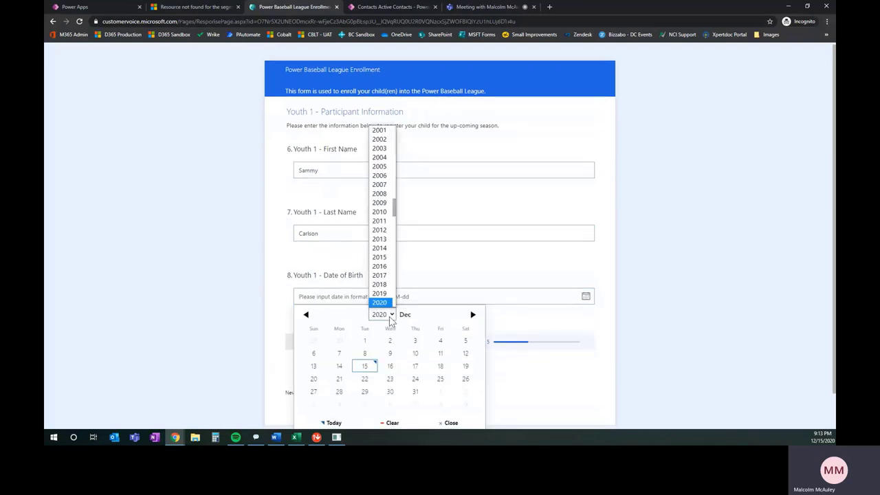
click(381, 194)
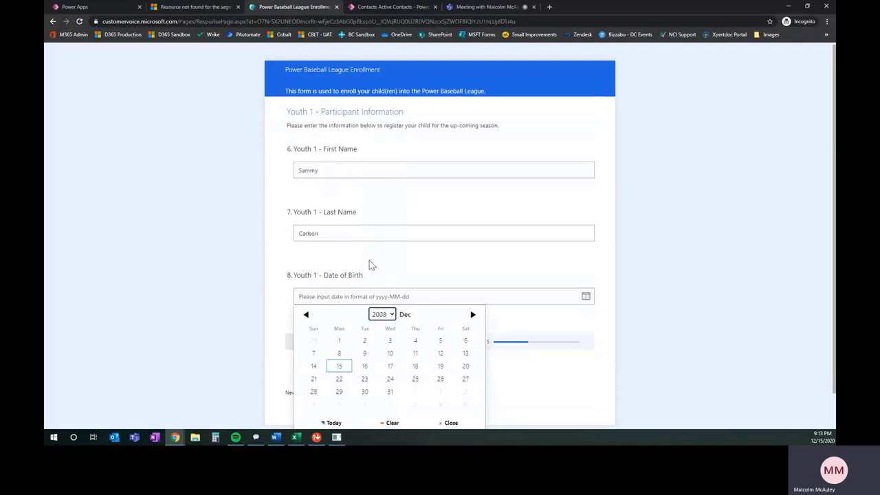
click(306, 314)
click(306, 315)
click(306, 314)
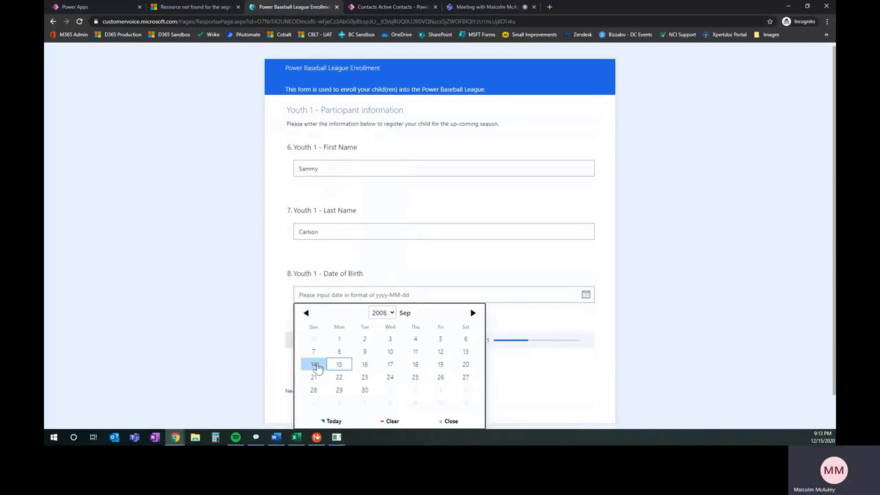
click(314, 365)
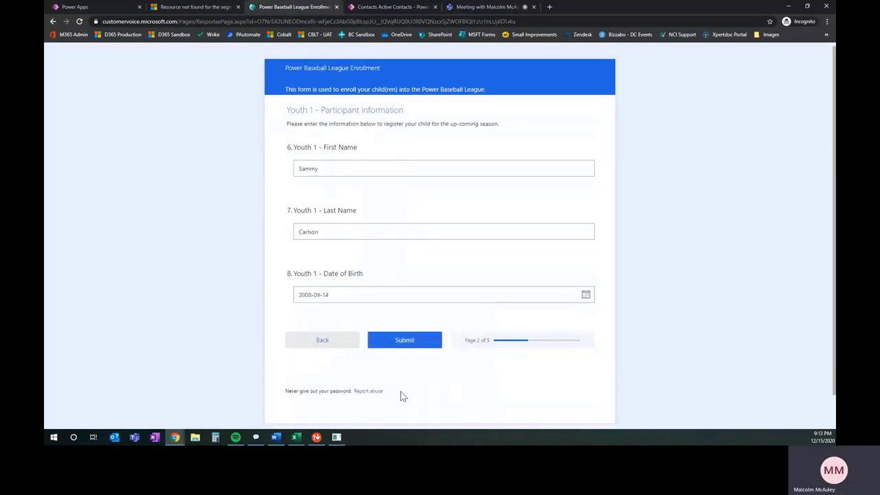
click(404, 343)
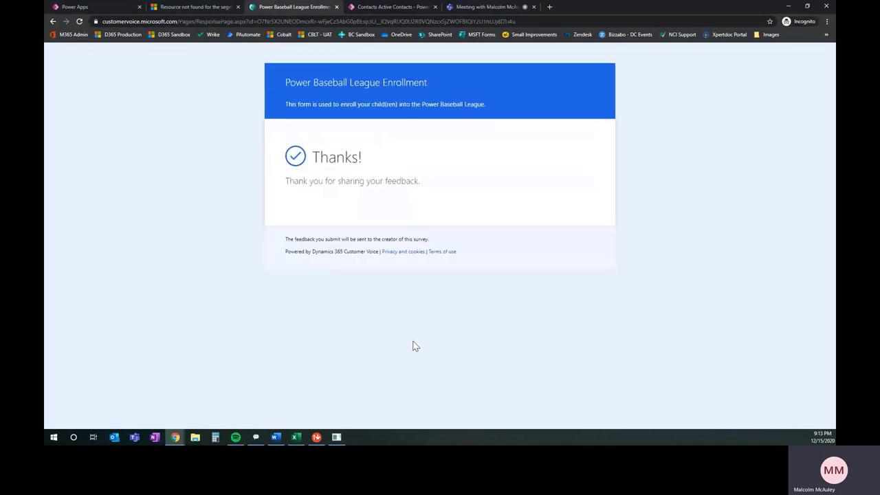
Refresh Active Contacts repeatedly until the count climbs from 32 to 34, then browse the list.
click(370, 8)
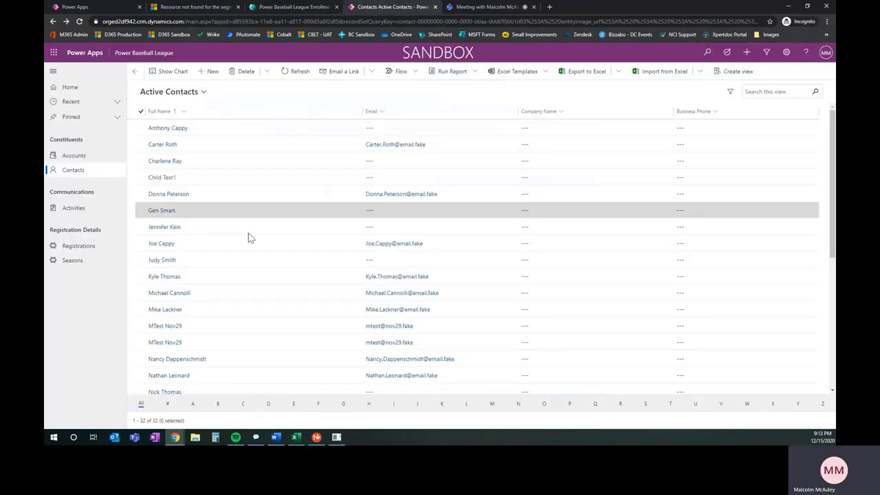
click(304, 72)
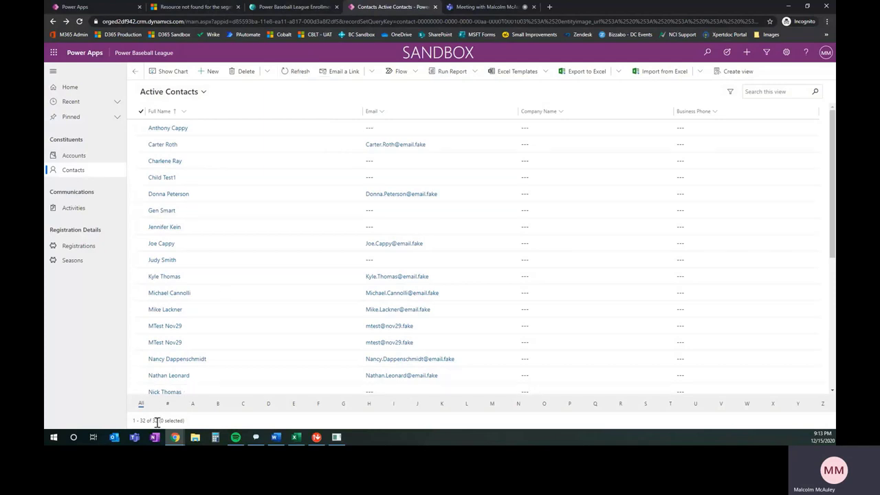
click(290, 75)
click(291, 74)
click(293, 76)
click(292, 76)
click(293, 76)
click(293, 75)
click(293, 76)
click(293, 75)
click(293, 75)
click(293, 75)
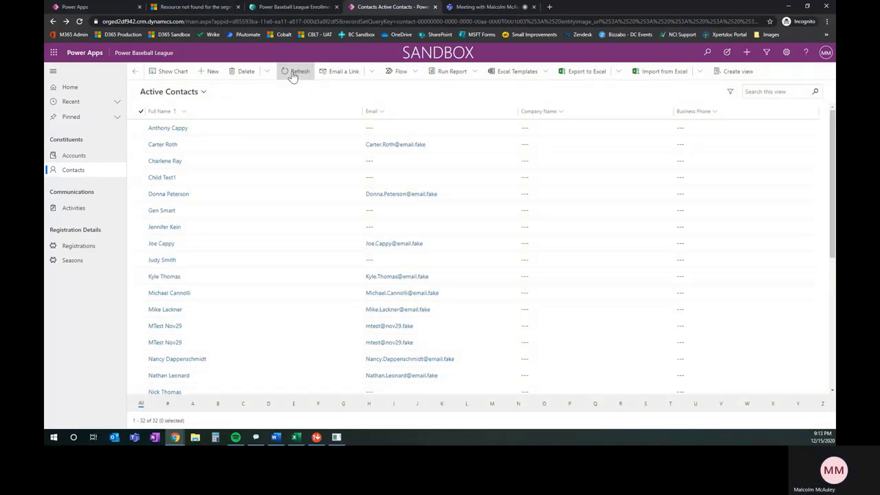
click(293, 75)
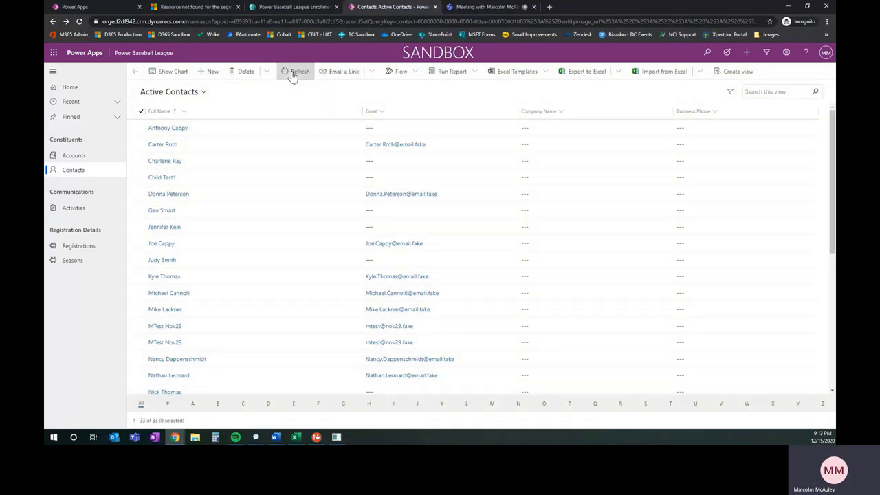
click(293, 76)
click(293, 75)
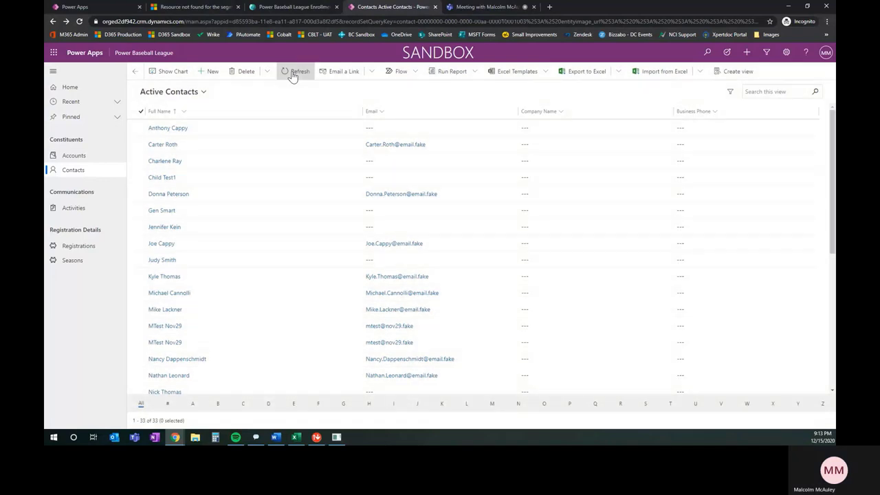
click(293, 76)
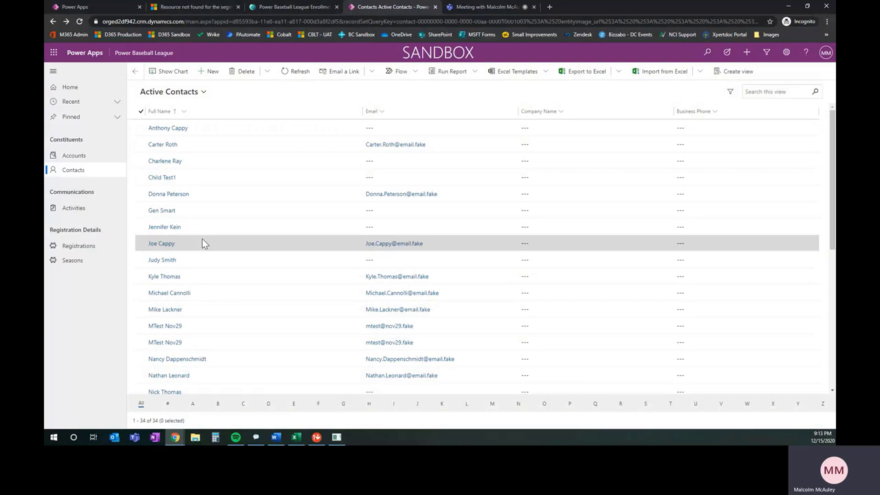
scroll(219, 286, down, 2)
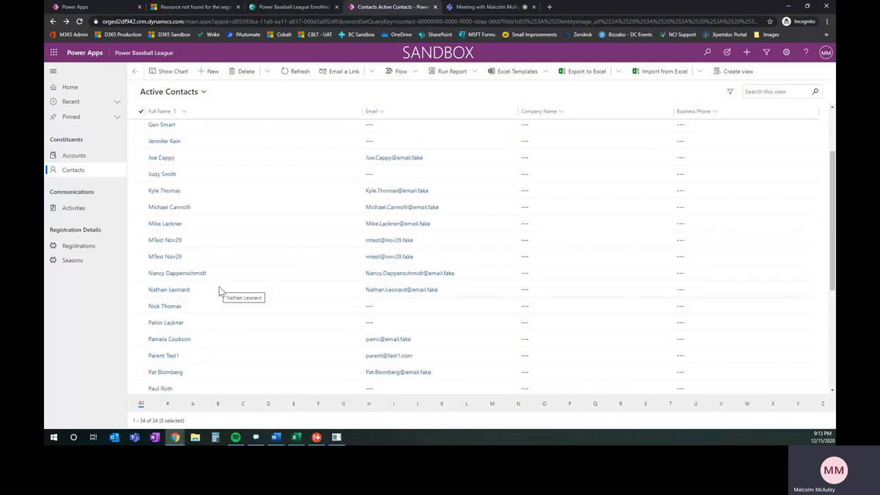
scroll(218, 291, down, 2)
scroll(218, 292, down, 3)
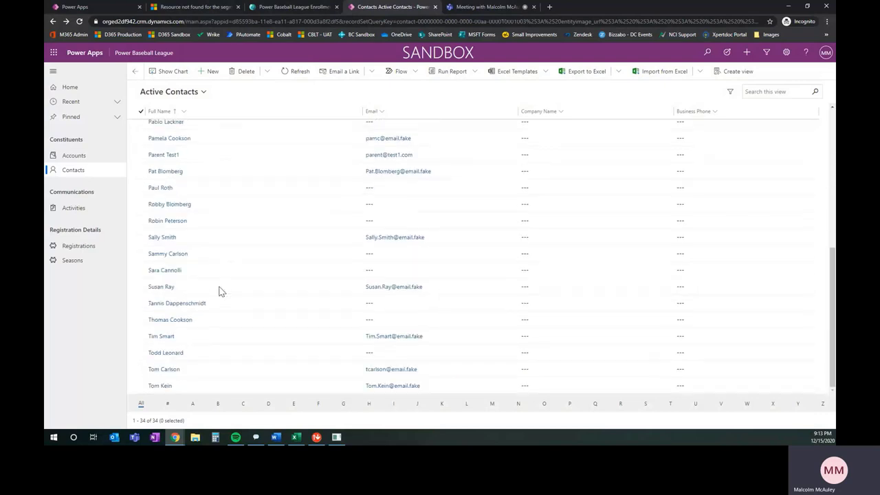
click(203, 374)
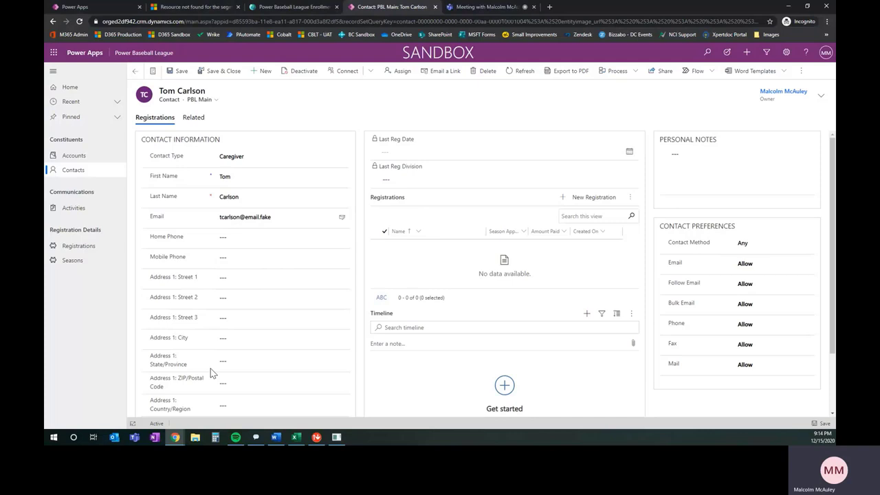
click(196, 121)
click(220, 229)
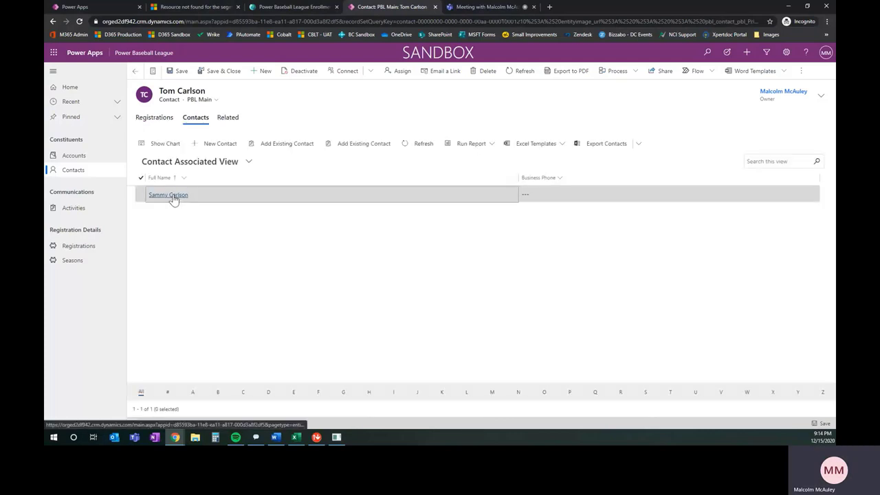
click(170, 196)
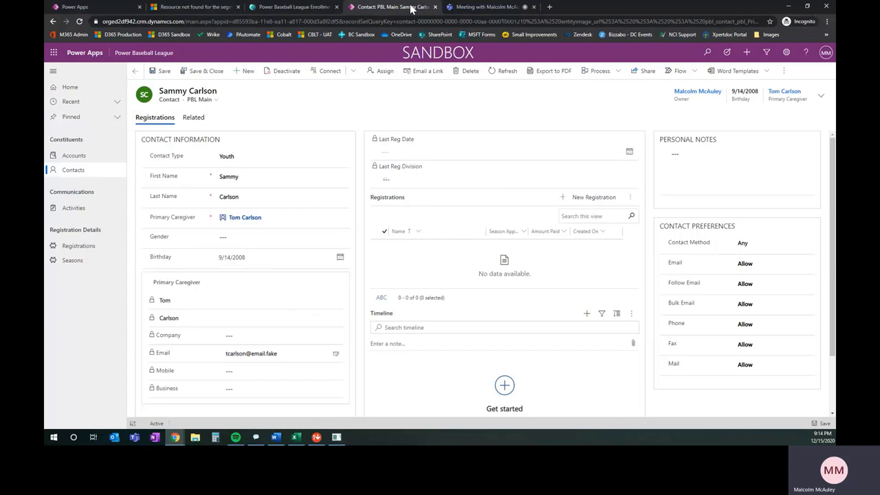
Open the enrollment flow from My flows in Edit mode, down to Create Youth Record.
click(130, 7)
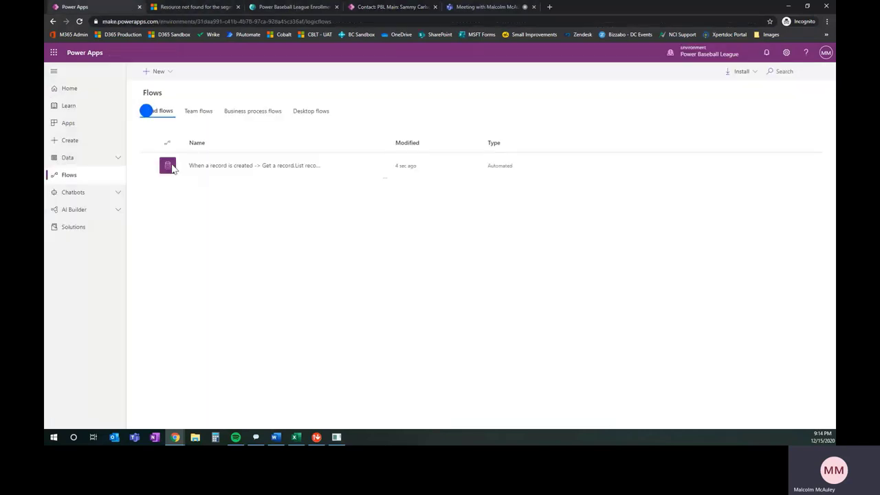
click(306, 168)
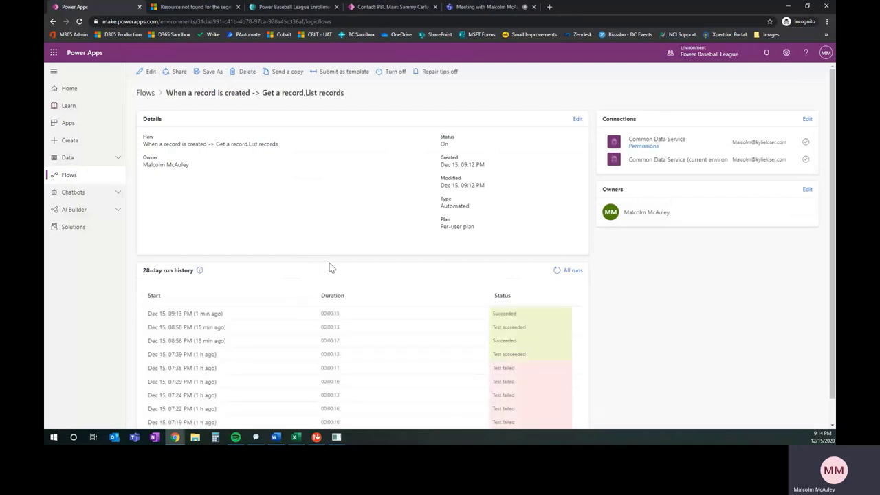
click(147, 71)
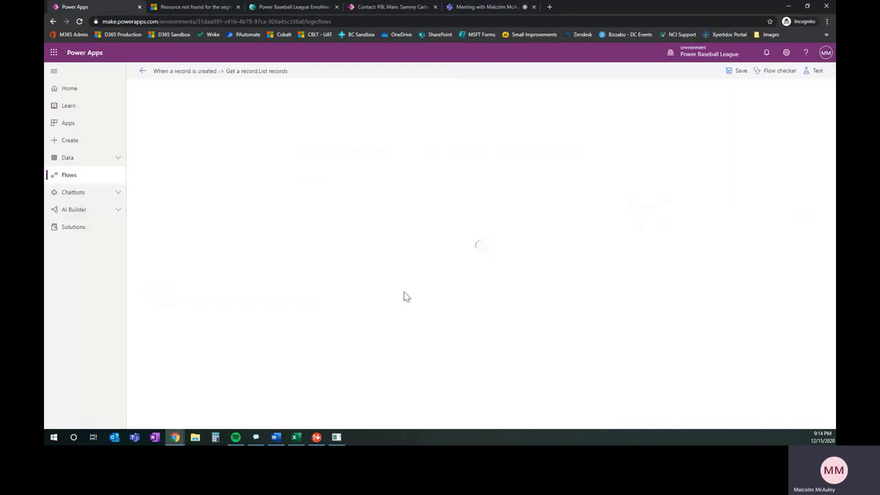
scroll(392, 297, down, 2)
scroll(388, 299, down, 1)
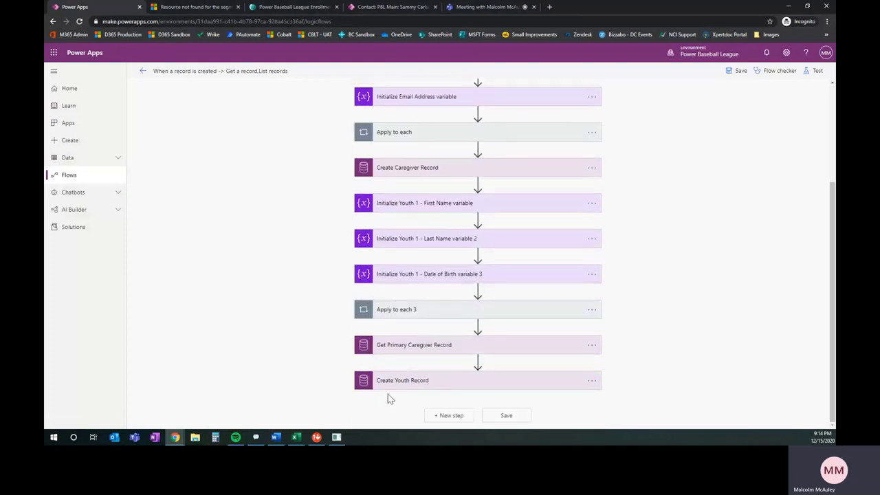